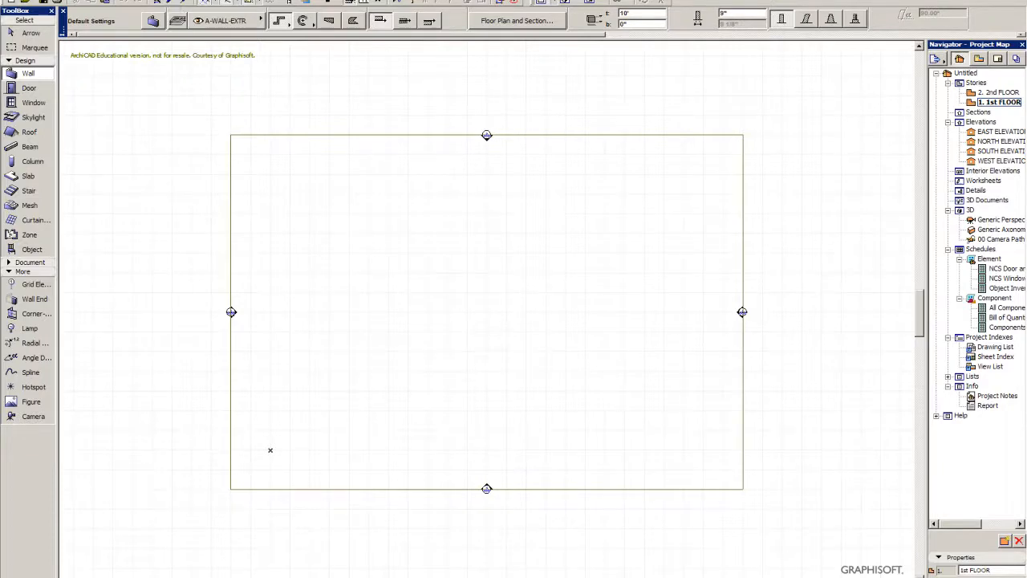
Examine the schemes stored in Standard Profile 13 in the Work Environment profile options, leaving the settings unapplied
click(149, 0)
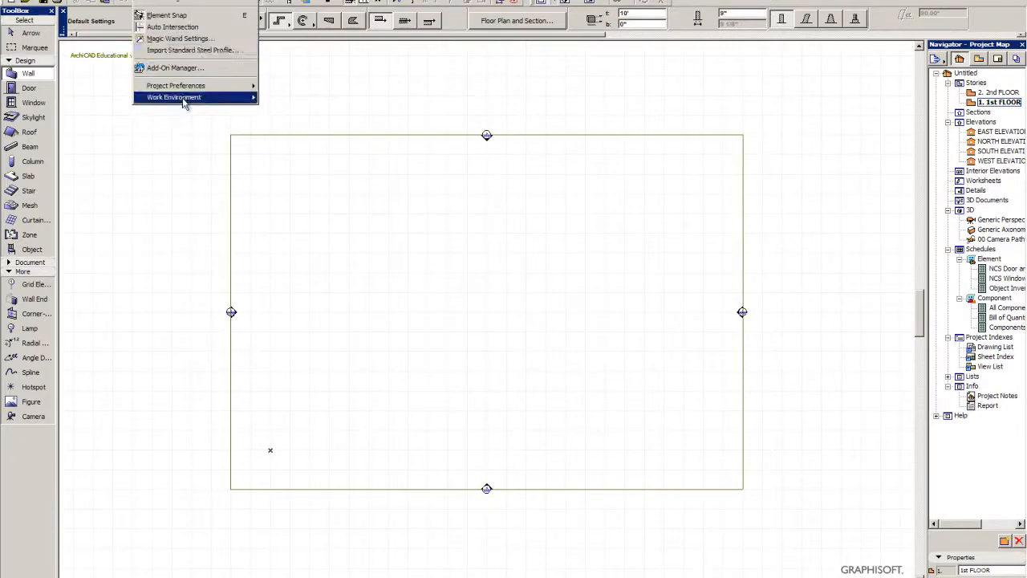
mouse_move(186, 101)
click(279, 97)
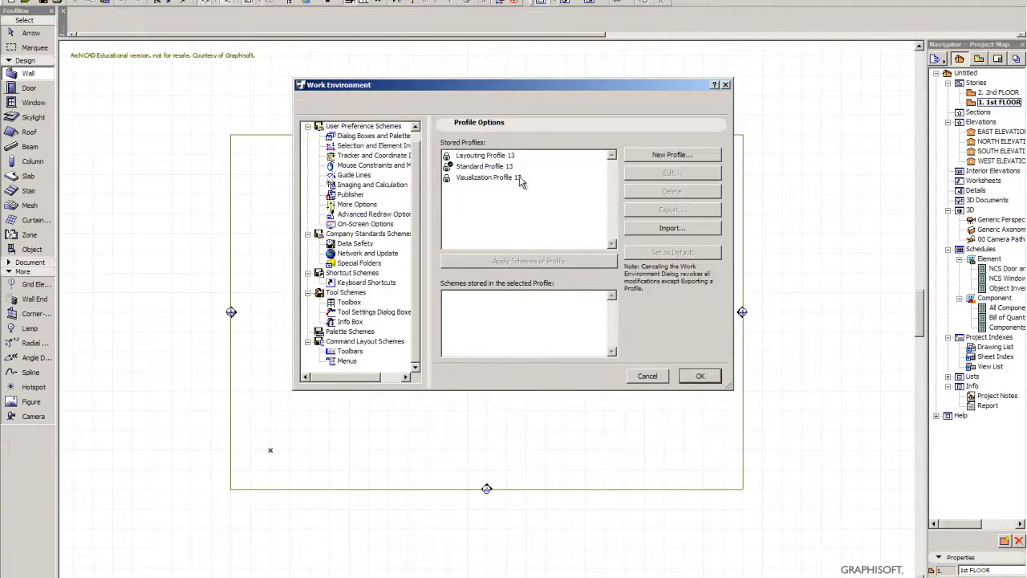
click(494, 167)
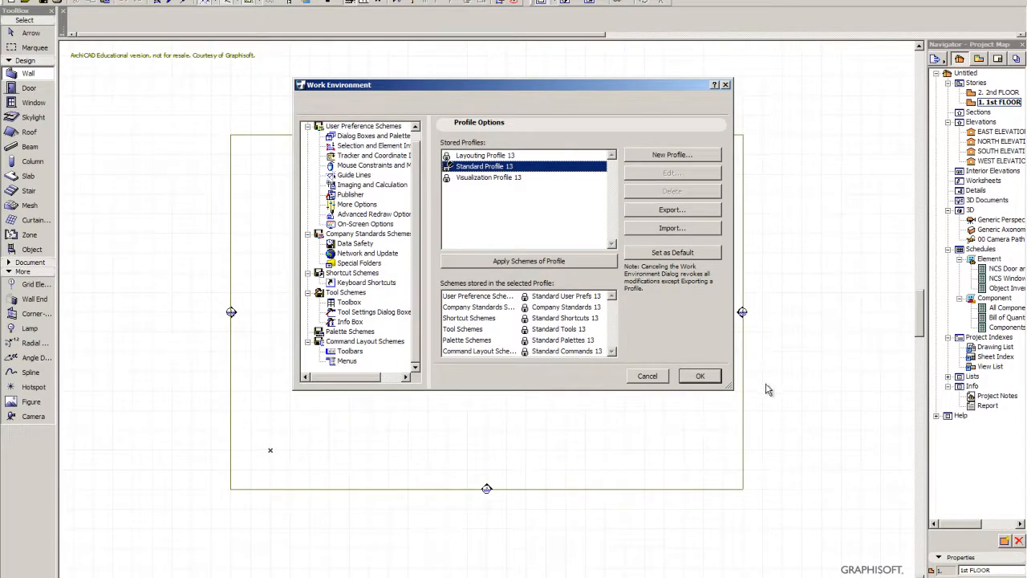
click(647, 376)
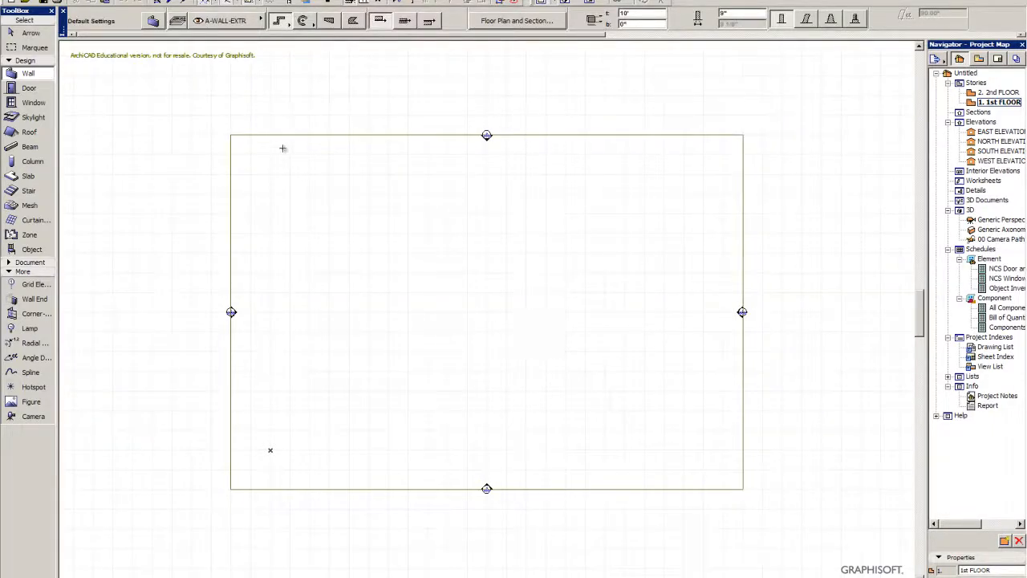
Open the project information and fill in the client's name
click(29, 23)
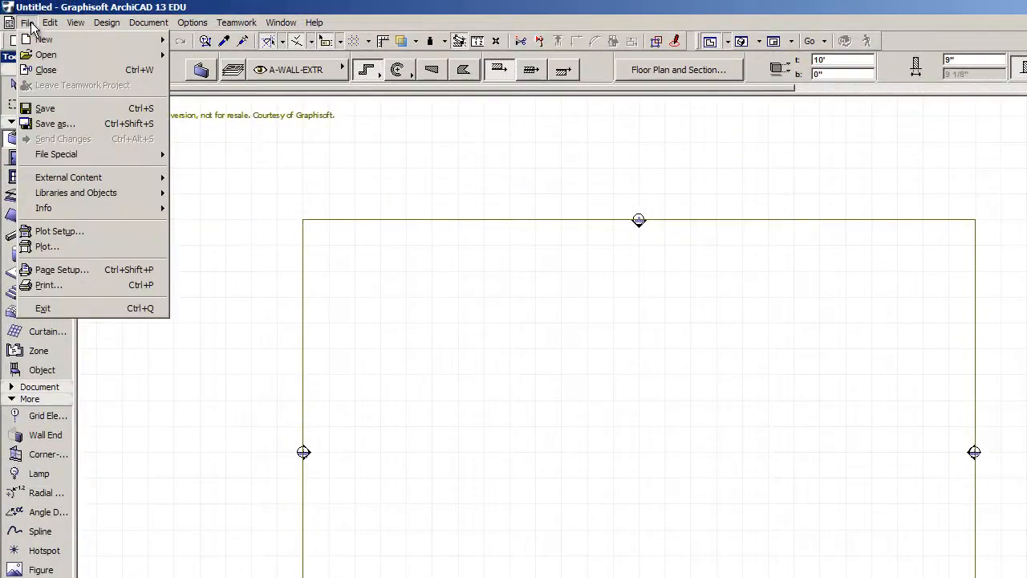
mouse_move(69, 216)
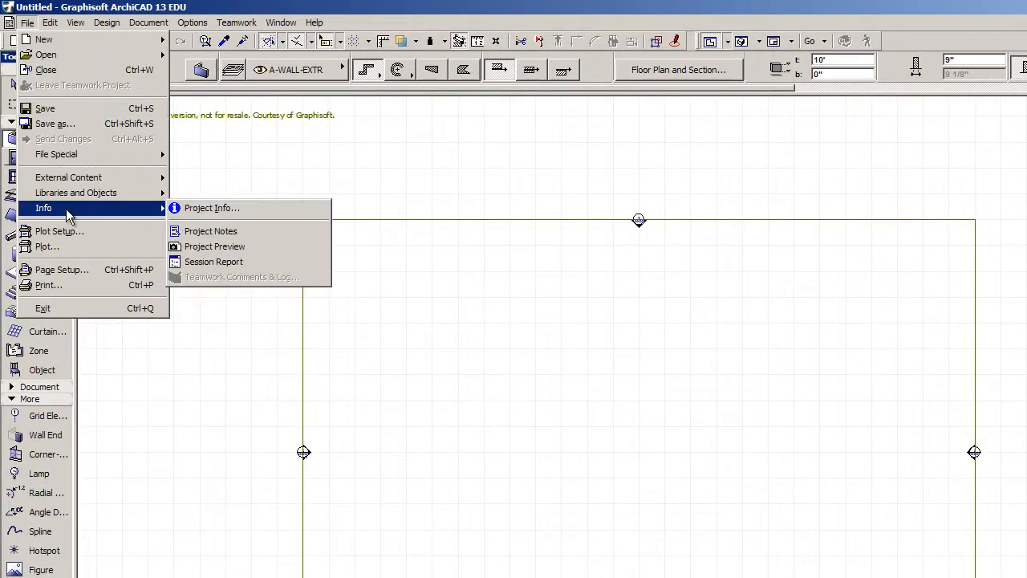
click(209, 208)
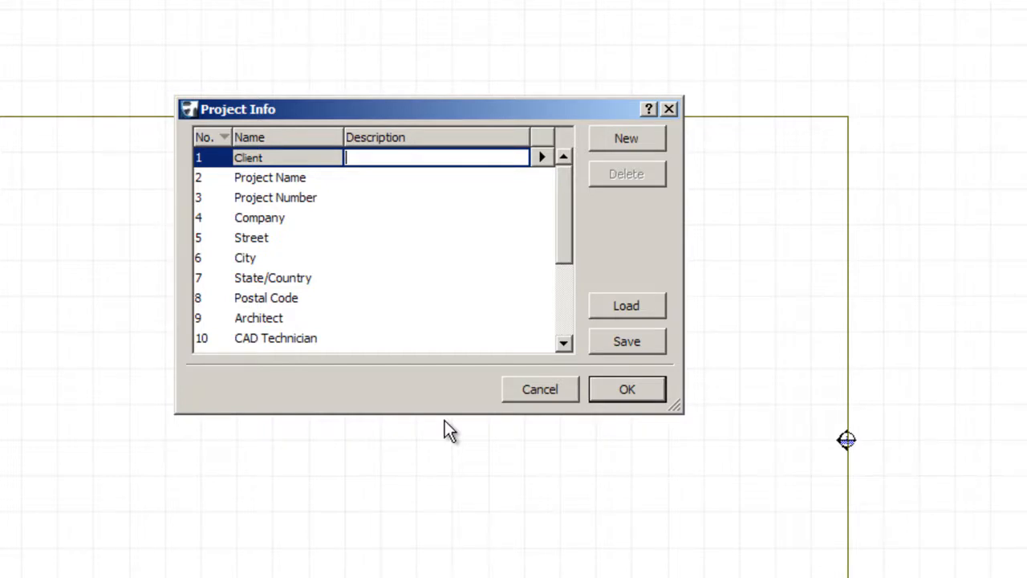
text(Mr.)
text( and Mrs. Chu)
text(c)
key(BackSpace)
text(Chuck Wagon)
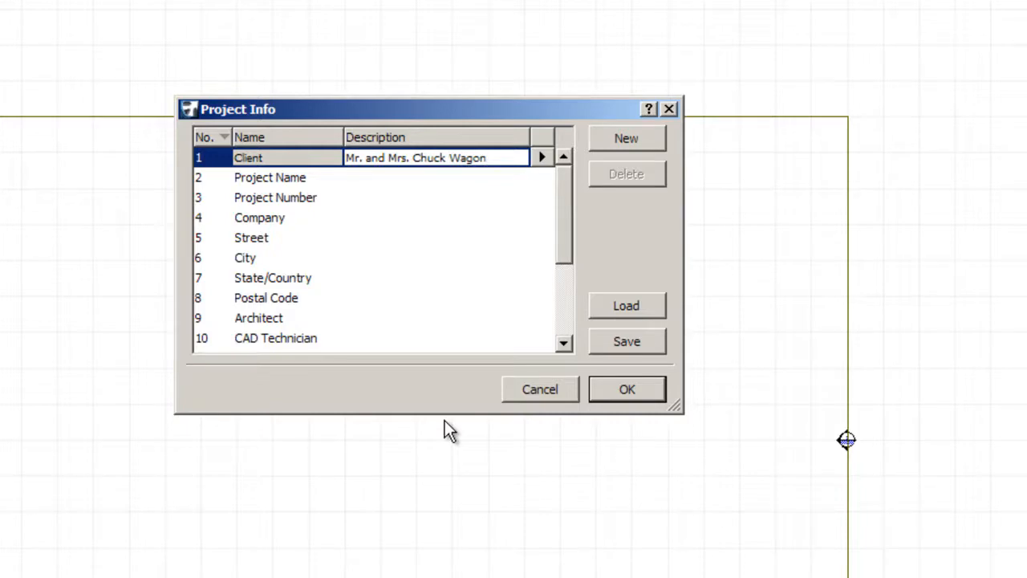
key(Return)
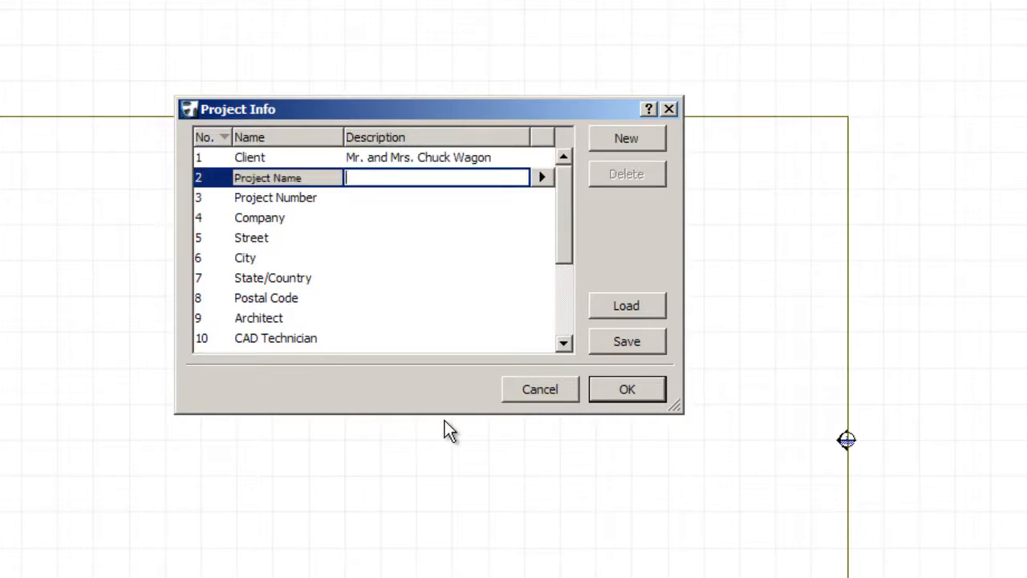
Set the project name to Vacation Cabin and the company to Bozeman High School, leaving the project number blank
text(Vacation Cabin)
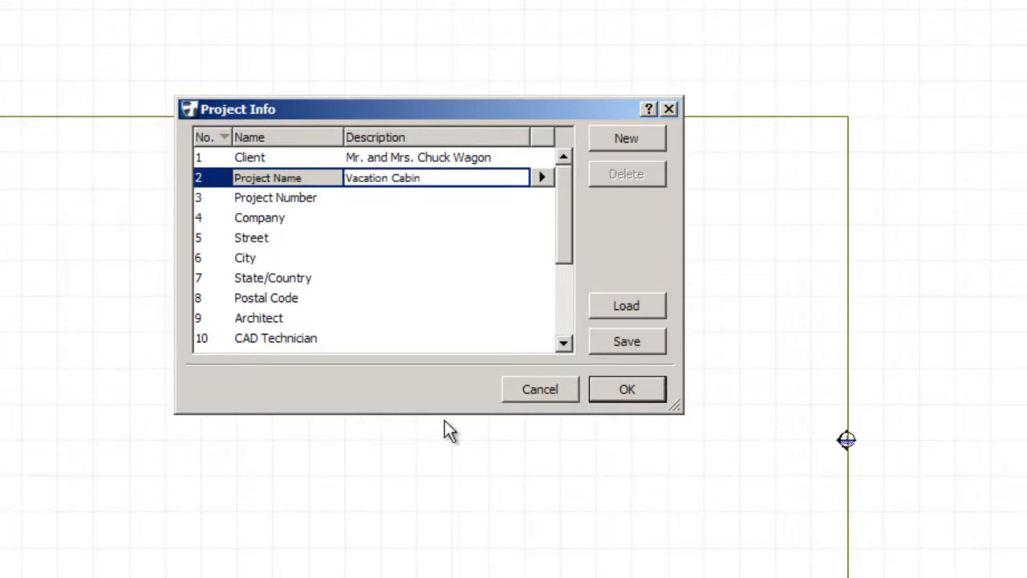
key(Return)
key(Return)
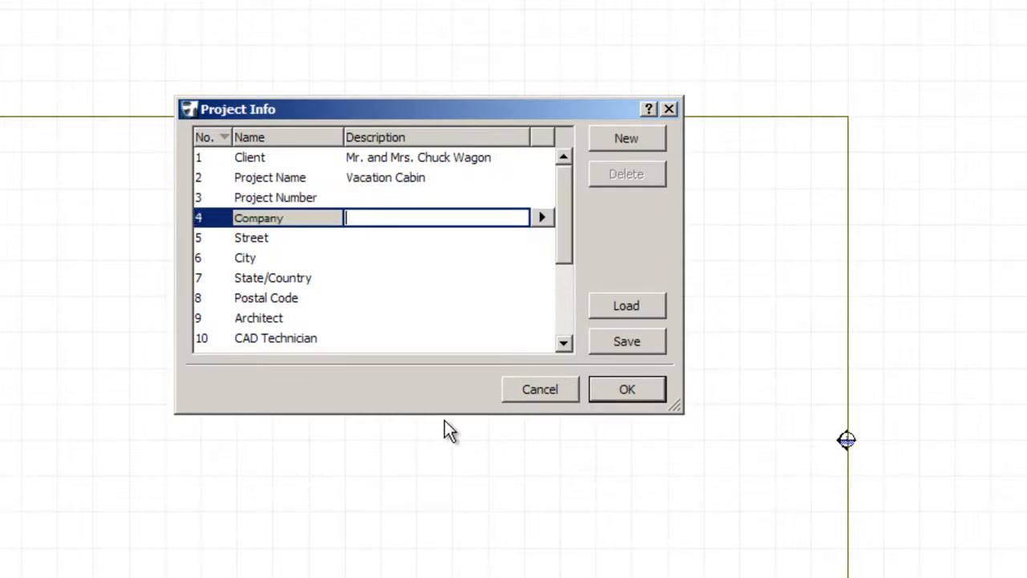
text(Bozeman High School)
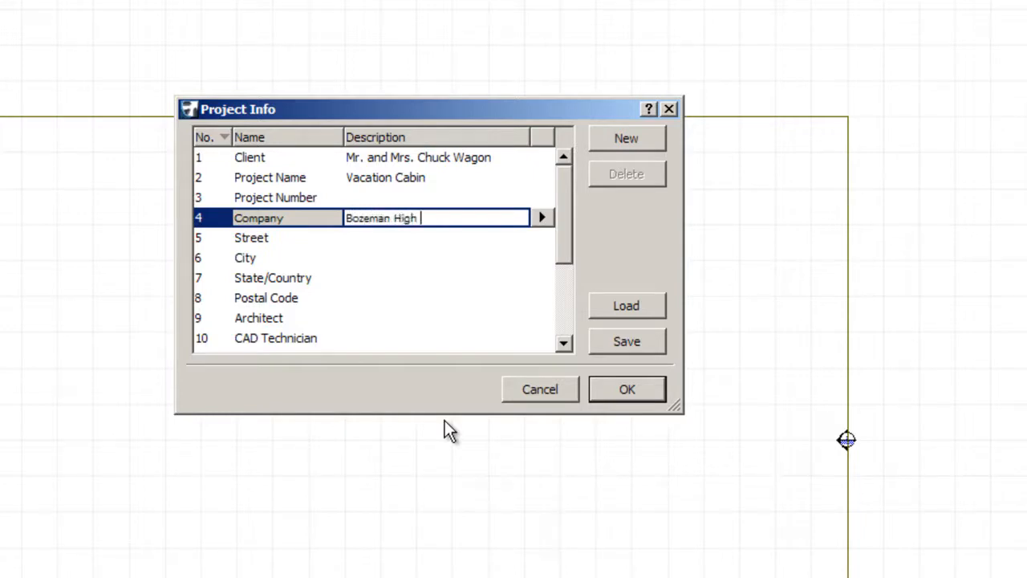
key(Return)
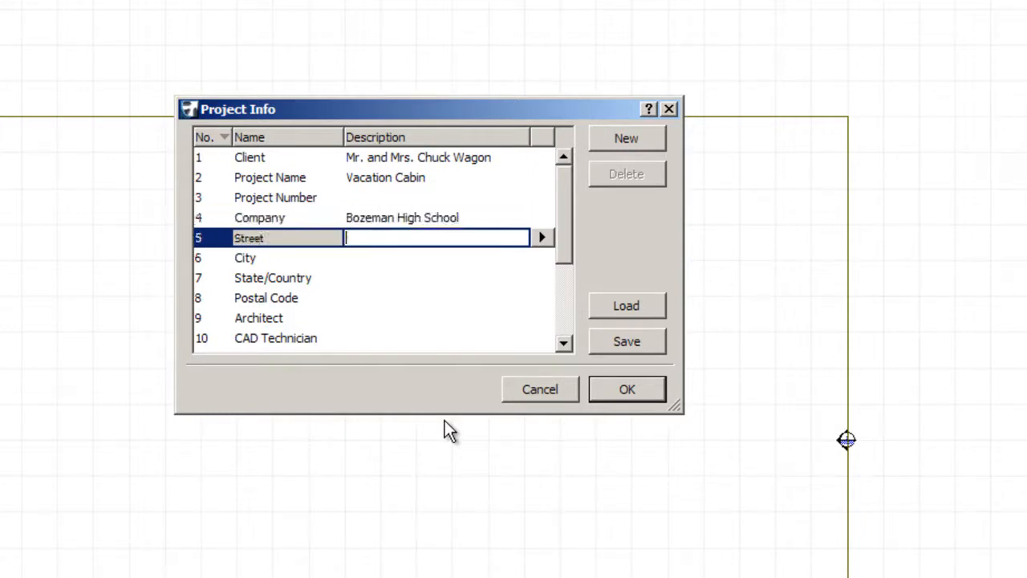
Fill in the company's street address in the project information
text(2222222222222222225N.)
key(BackSpace)
key(BackSpace)
key(BackSpace)
key(BackSpace)
key(BackSpace)
key(BackSpace)
key(BackSpace)
key(BackSpace)
key(BackSpace)
key(BackSpace)
key(BackSpace)
key(BackSpace)
key(BackSpace)
key(BackSpace)
key(BackSpace)
key(BackSpace)
key(BackSpace)
key(BackSpace)
key(BackSpace)
key(BackSpace)
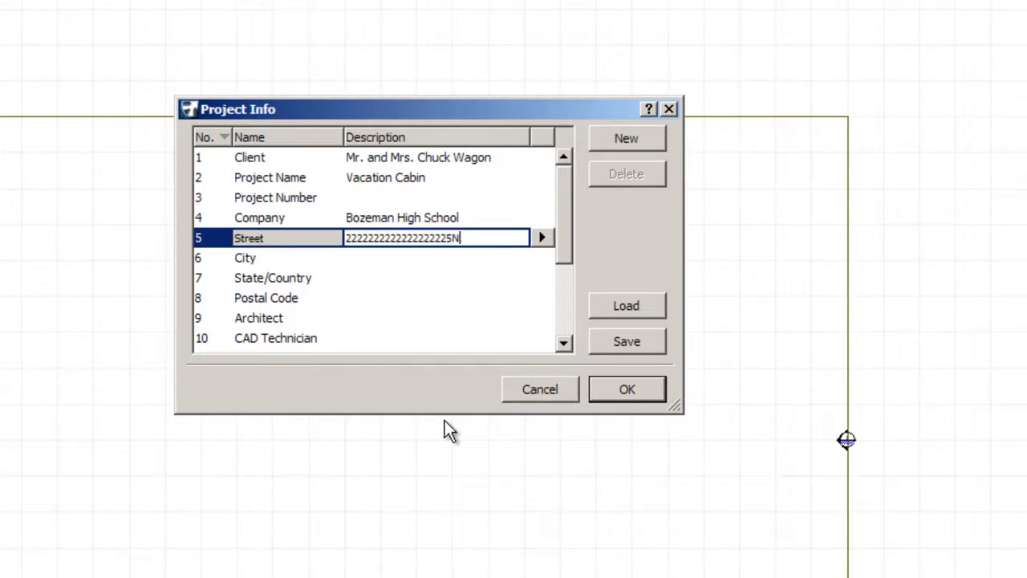
text(205 N. )
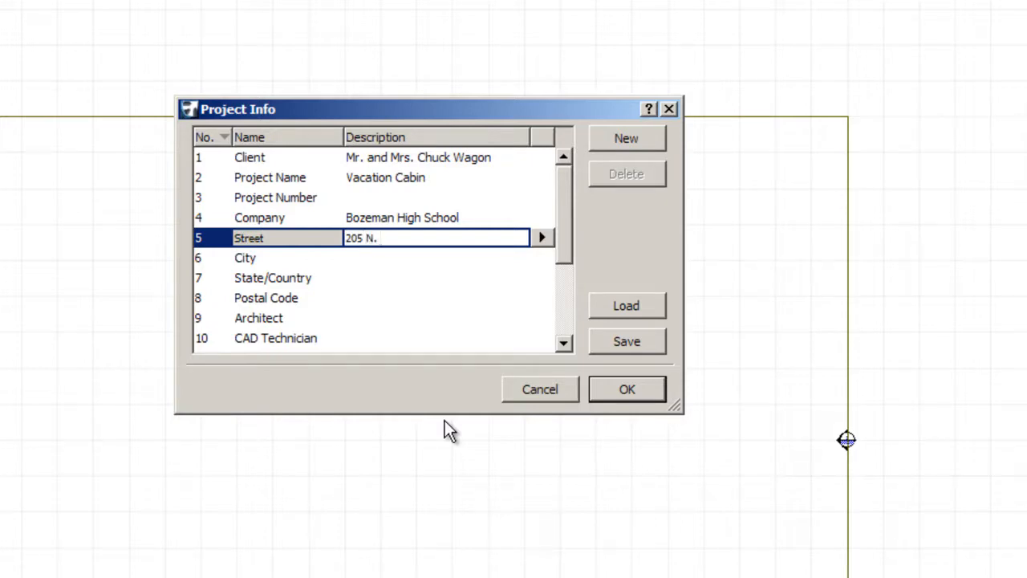
text(1Ave.)
key(BackSpace)
key(BackSpace)
key(BackSpace)
key(BackSpace)
text(1 Ave)
key(Return)
Fill in the city, state and postal code of the address in the project information
text(Bozeman)
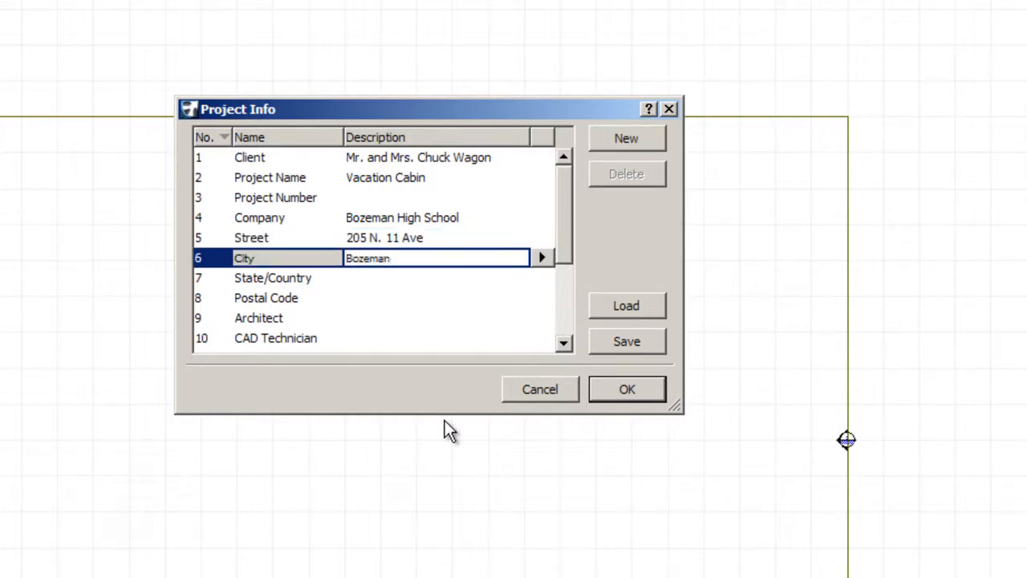
key(Return)
text(MT)
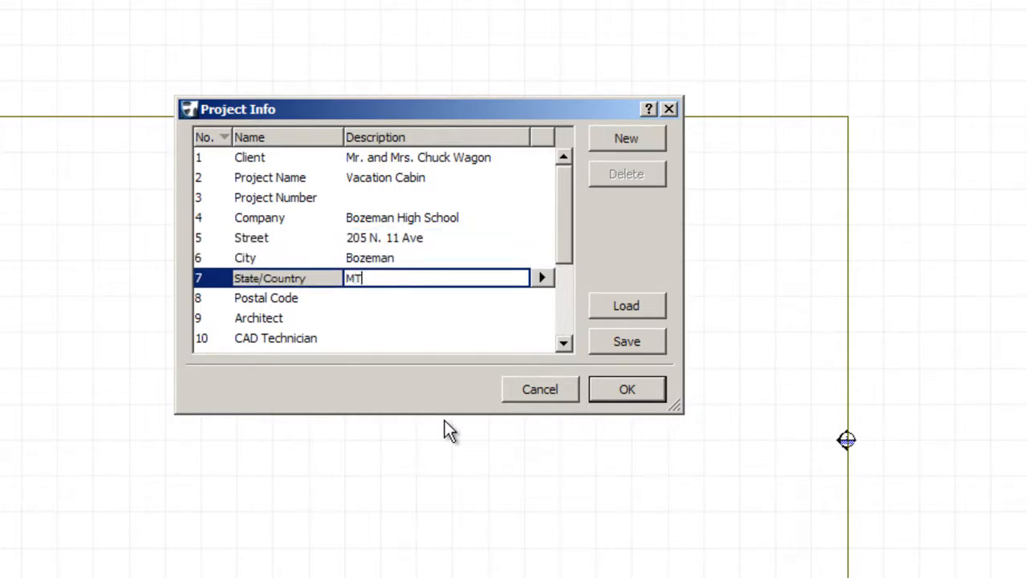
key(Return)
text(59715)
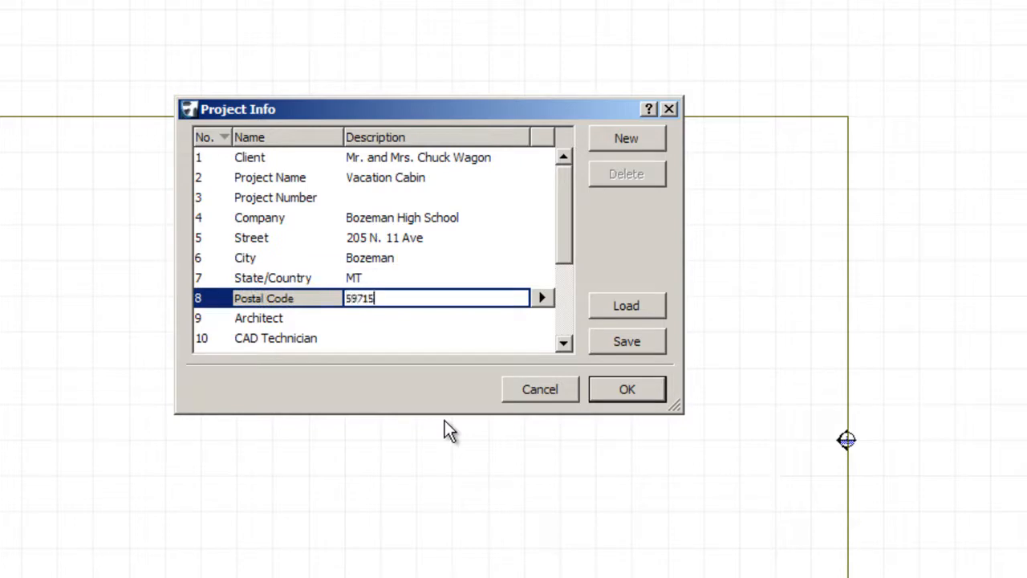
key(Return)
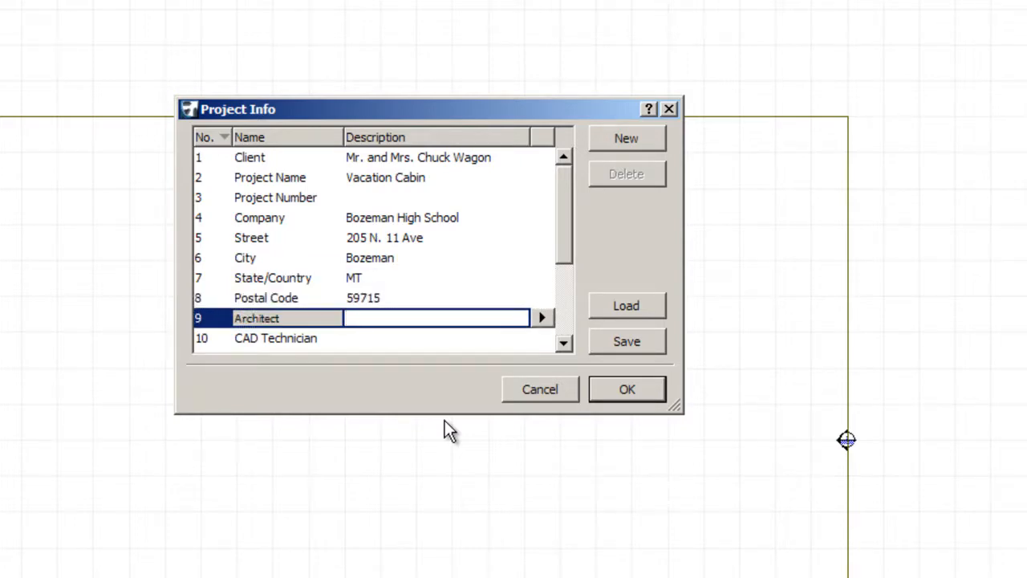
Enter "Your Name Here" as the architect and save the project information
text(Your Name Here)
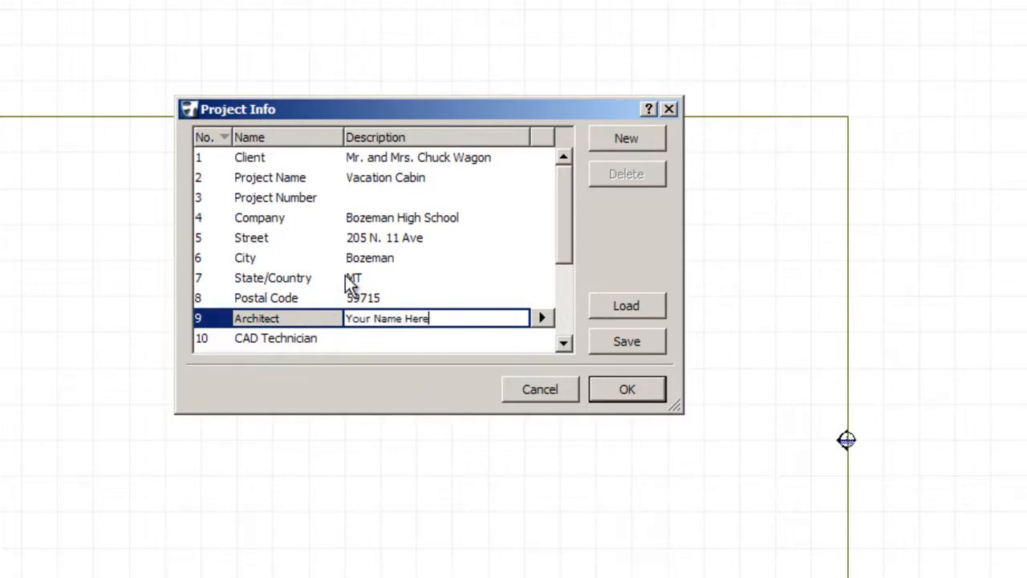
drag(568, 210, 551, 316)
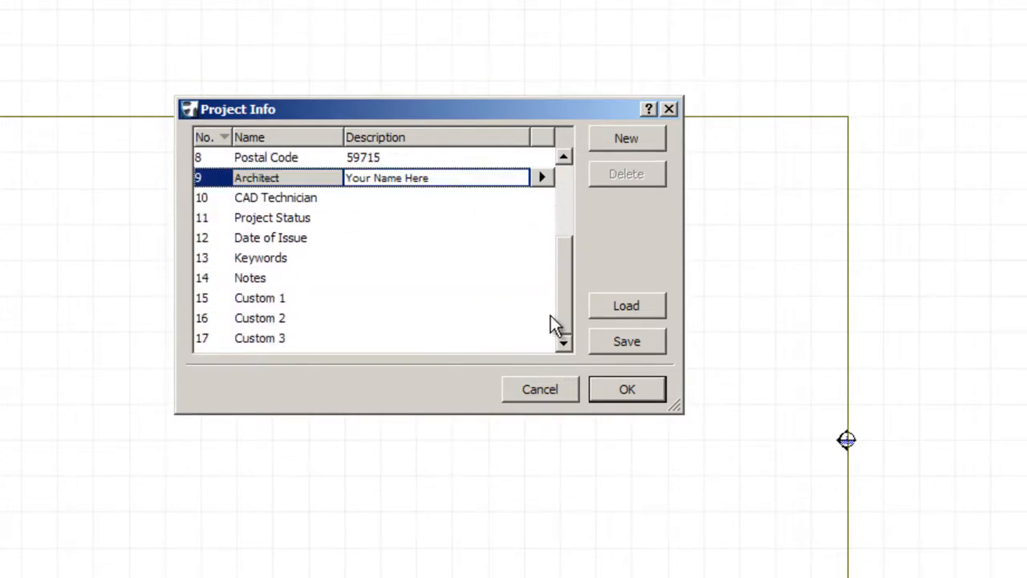
click(630, 391)
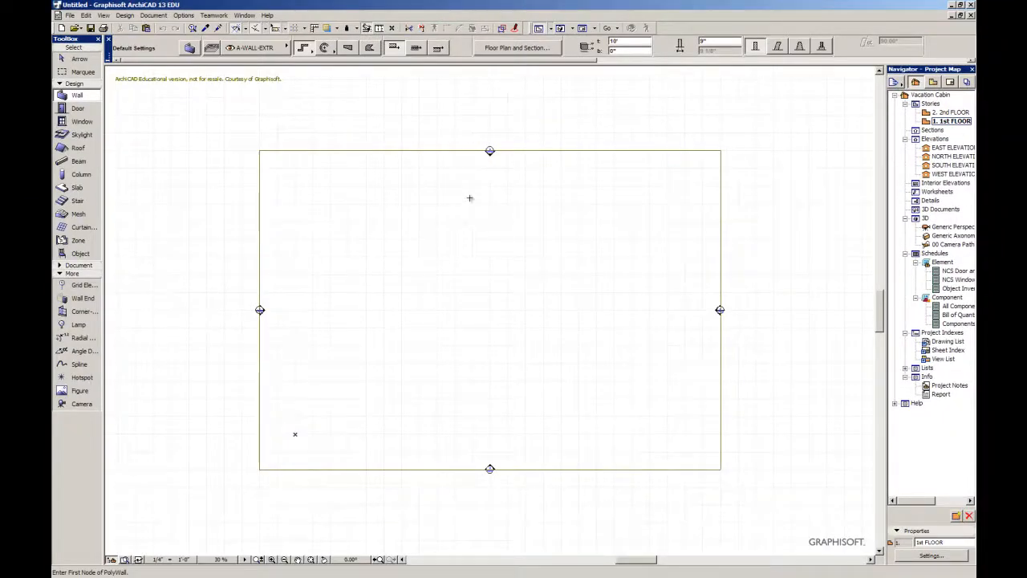
Check the project details in the title block of the A-001 COVER SHEET layout and return to the 1st FLOOR plan
click(950, 81)
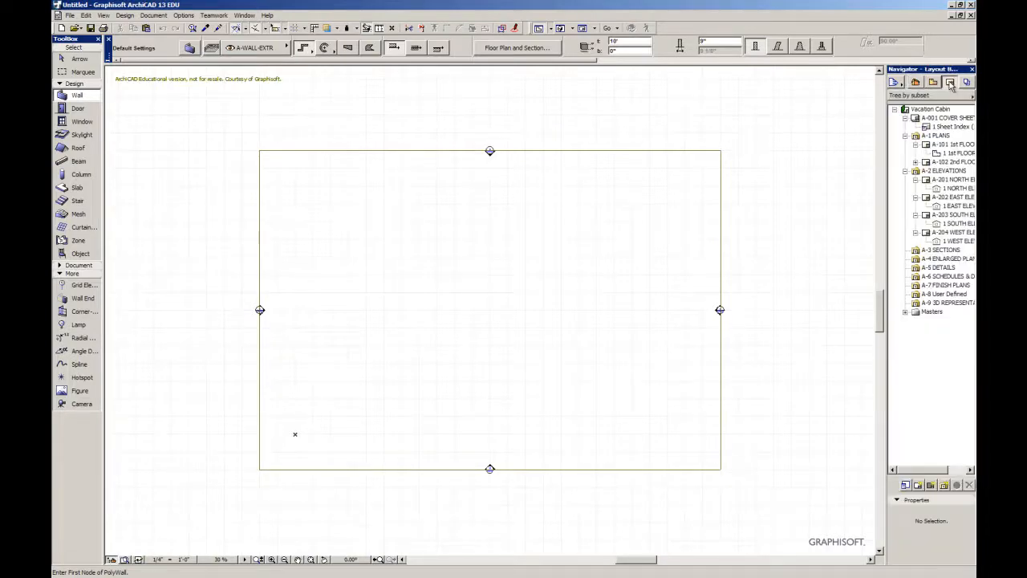
double_click(952, 118)
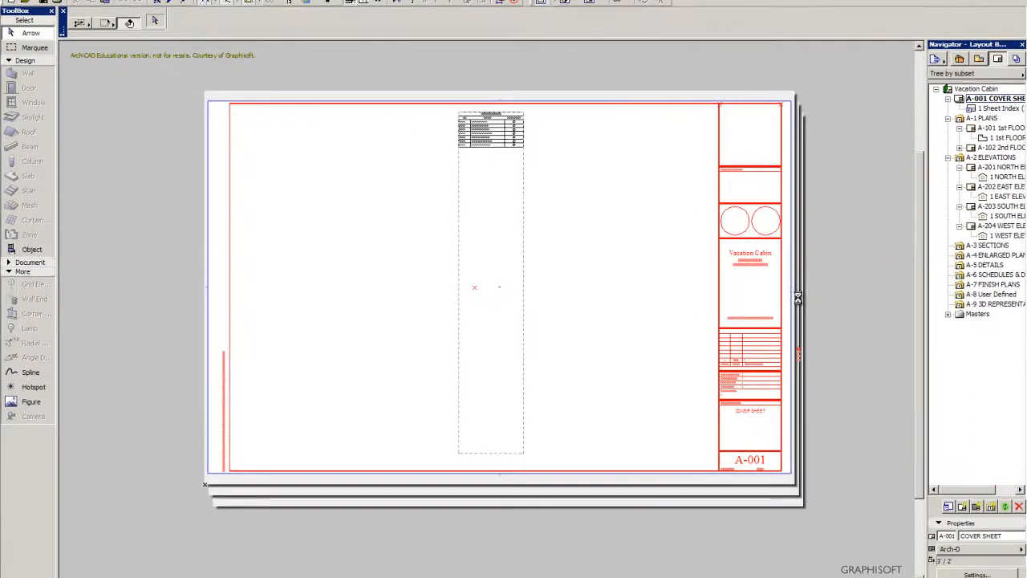
scroll(771, 264, up, 4)
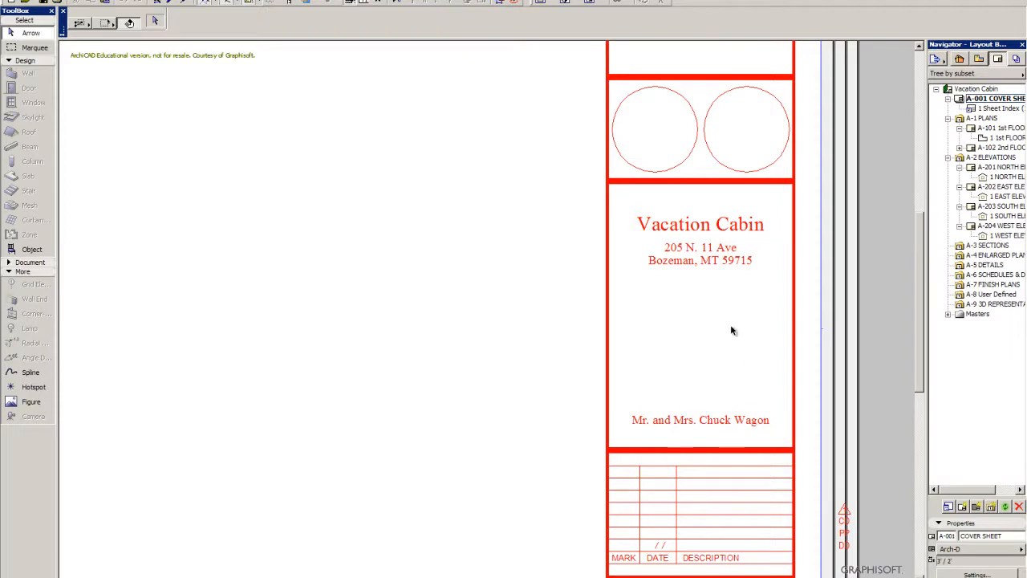
click(959, 60)
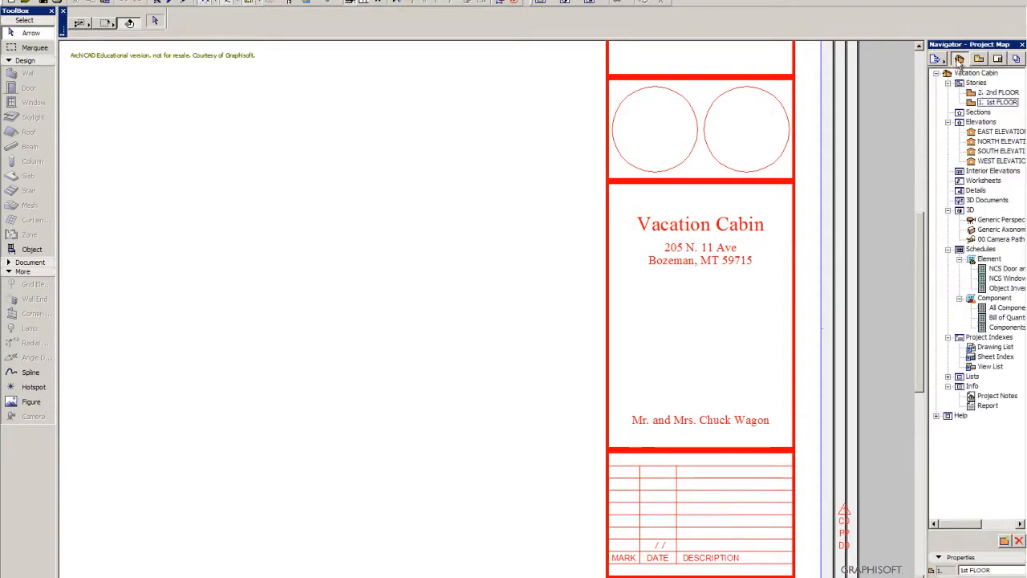
click(987, 102)
double_click(1003, 103)
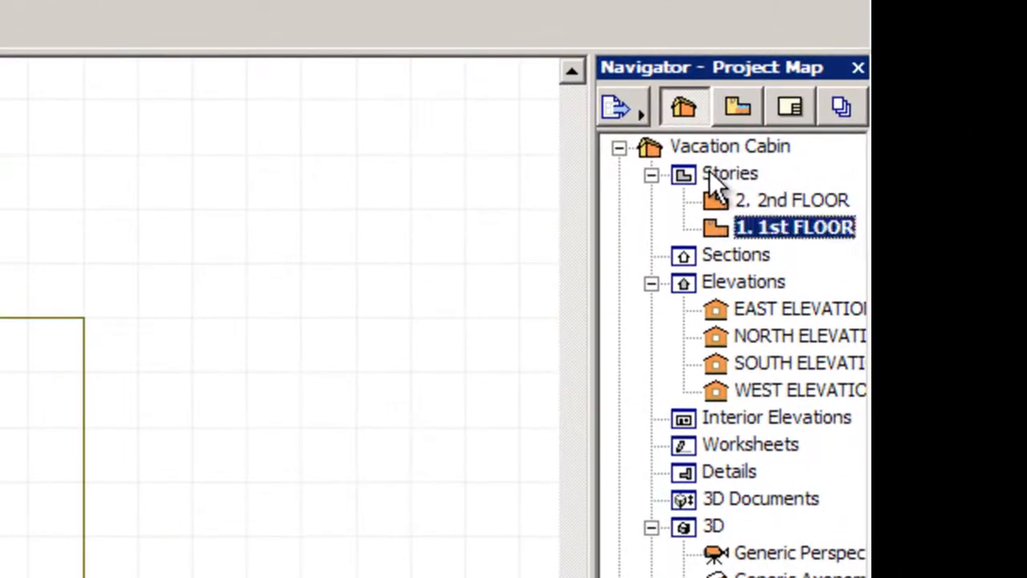
Open the story settings and set the 1st FLOOR's height to next to 9'
right_click(709, 172)
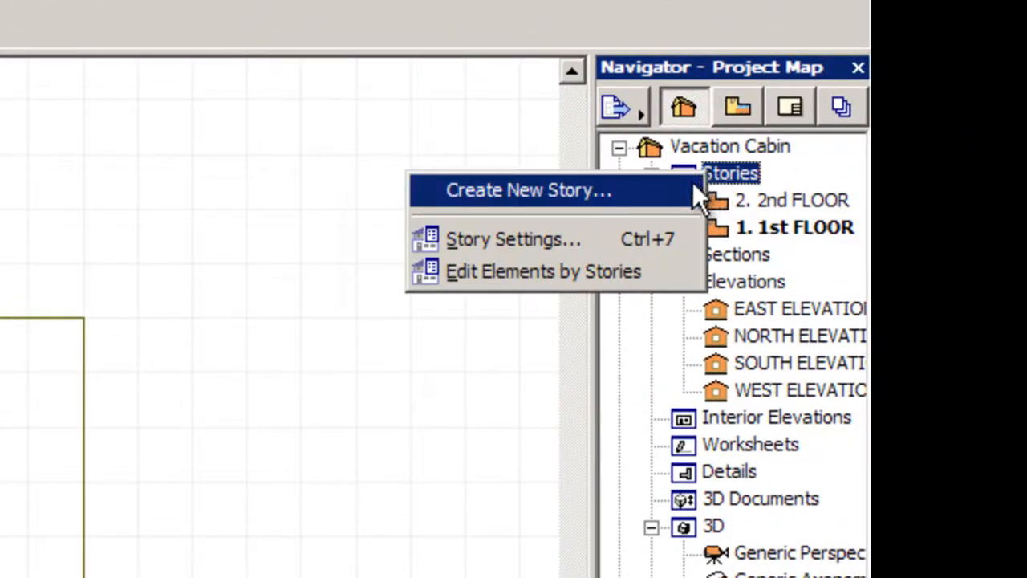
click(669, 235)
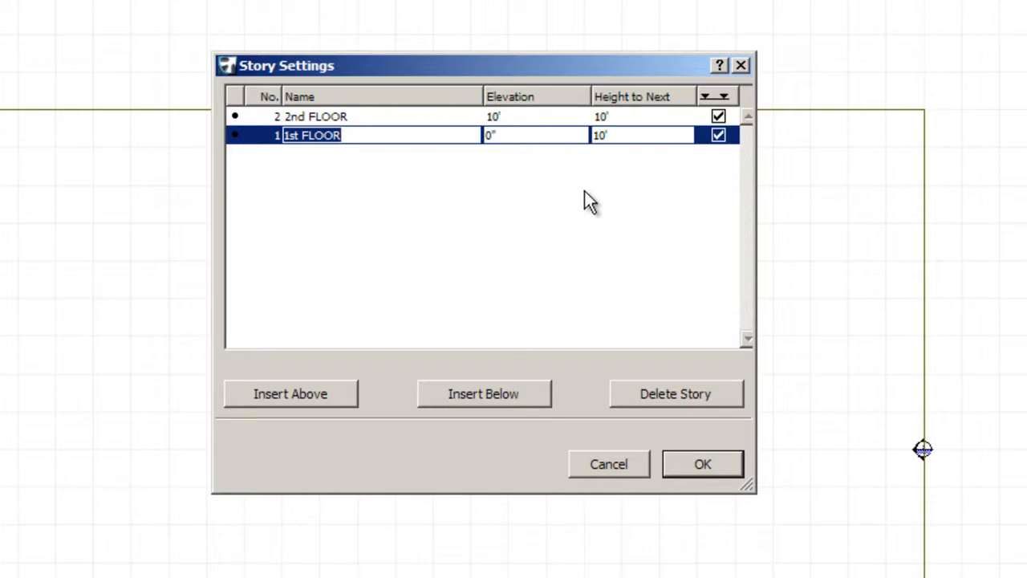
click(611, 141)
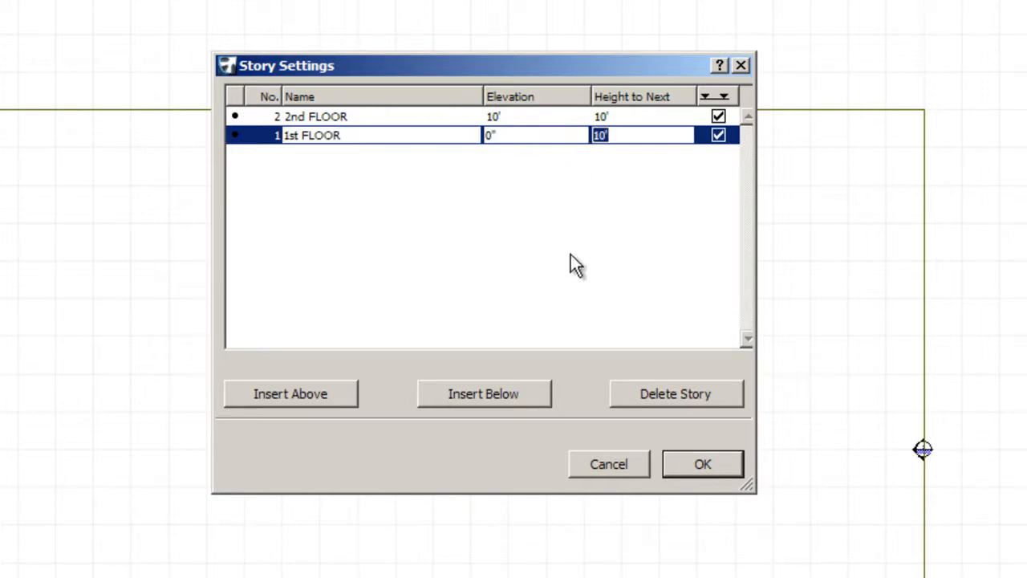
text(9)
key(Return)
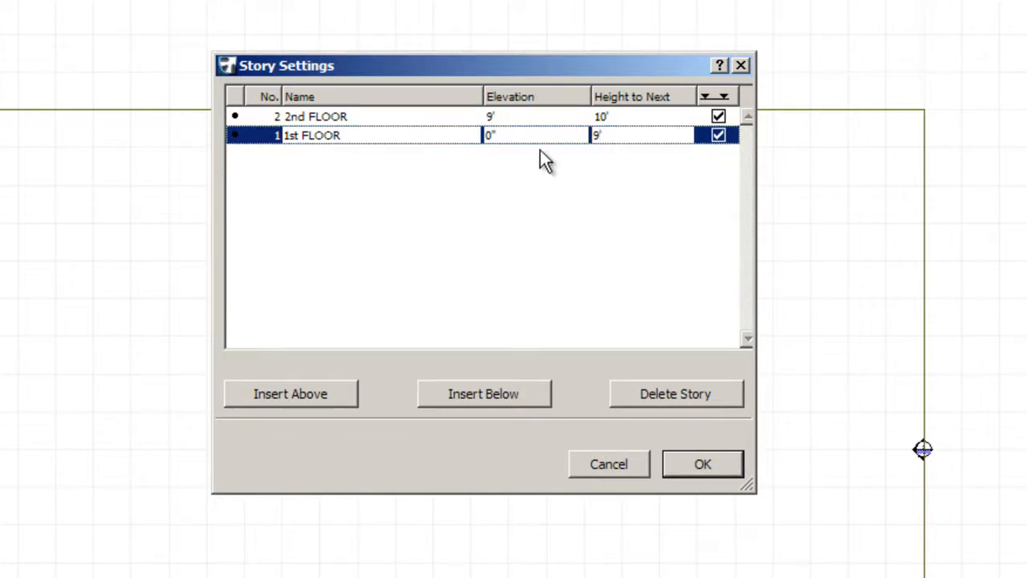
Set the 2nd FLOOR's height to next to 9'
click(599, 121)
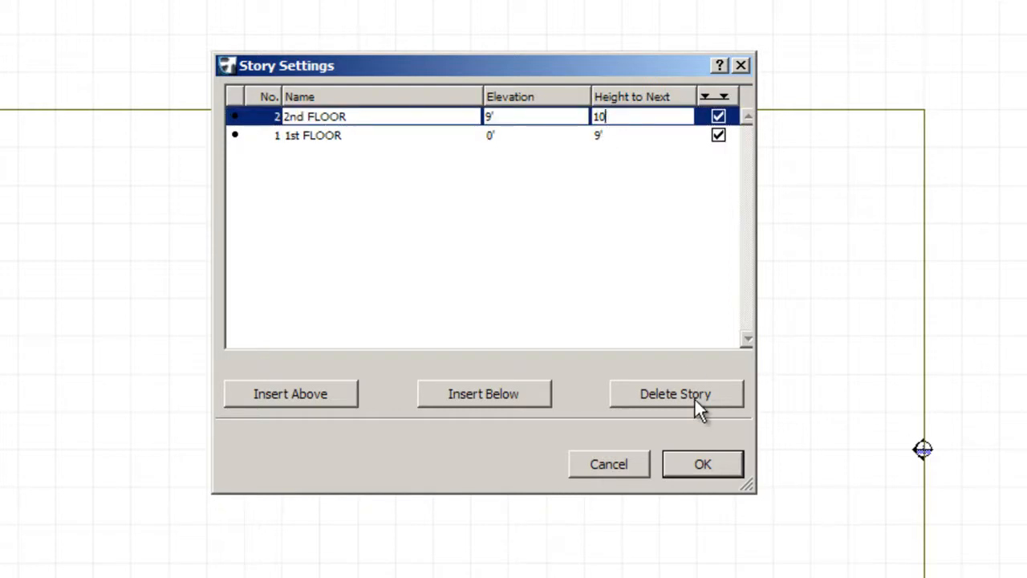
key(BackSpace)
key(BackSpace)
text(9)
click(493, 315)
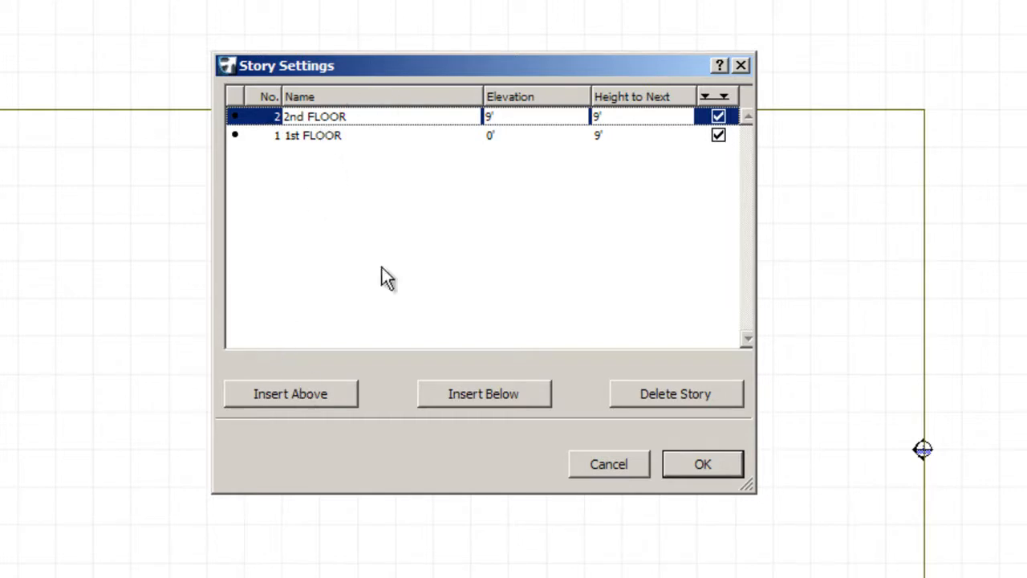
Insert a story below the 2nd FLOOR and delete it again
click(497, 398)
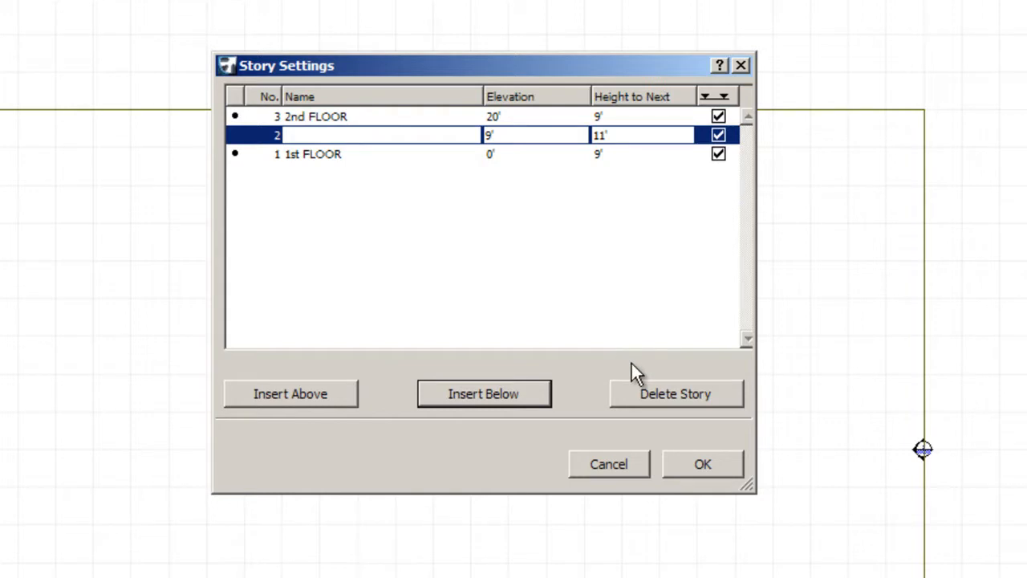
click(659, 400)
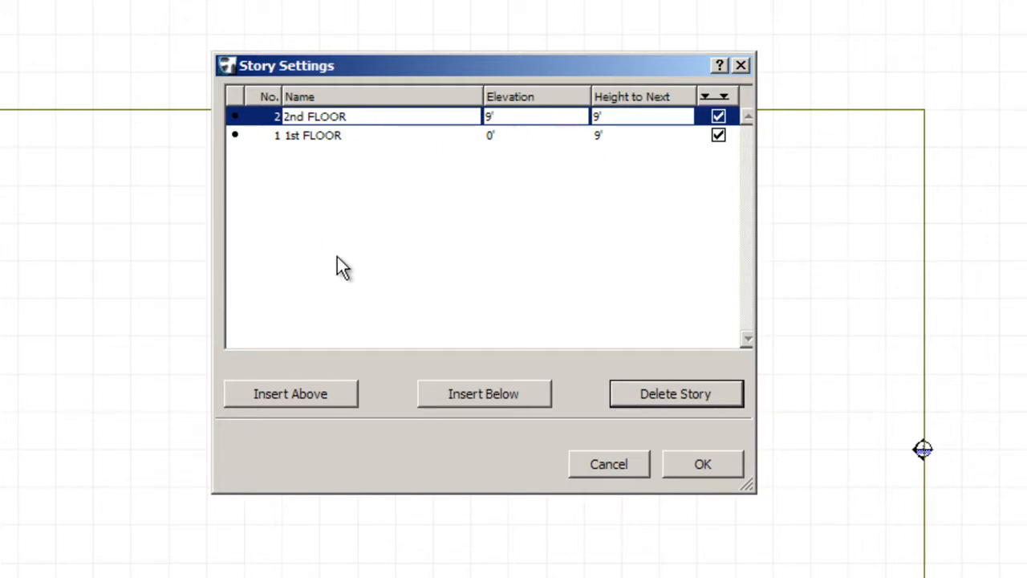
Apply the edited story settings to the project
click(705, 467)
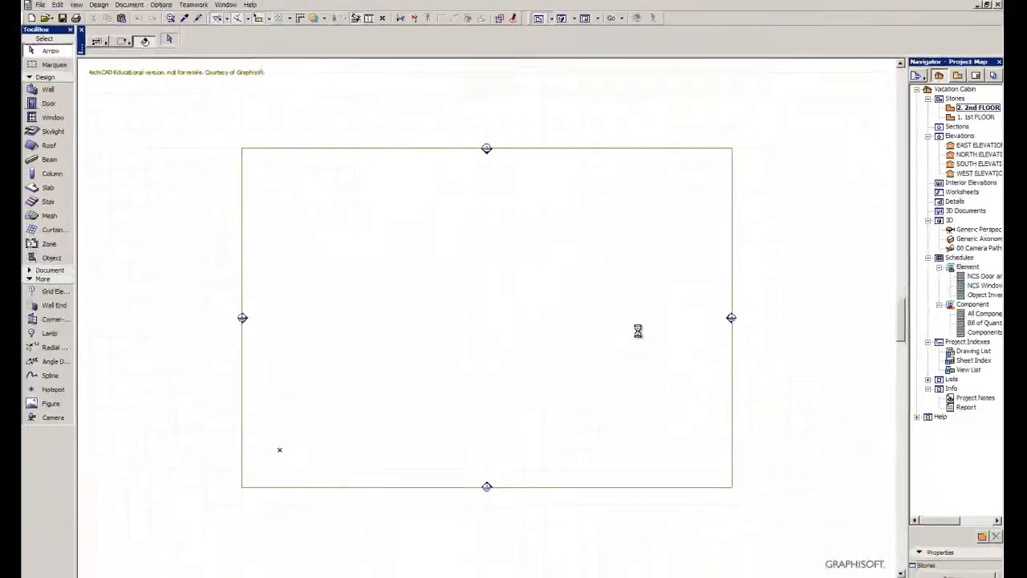